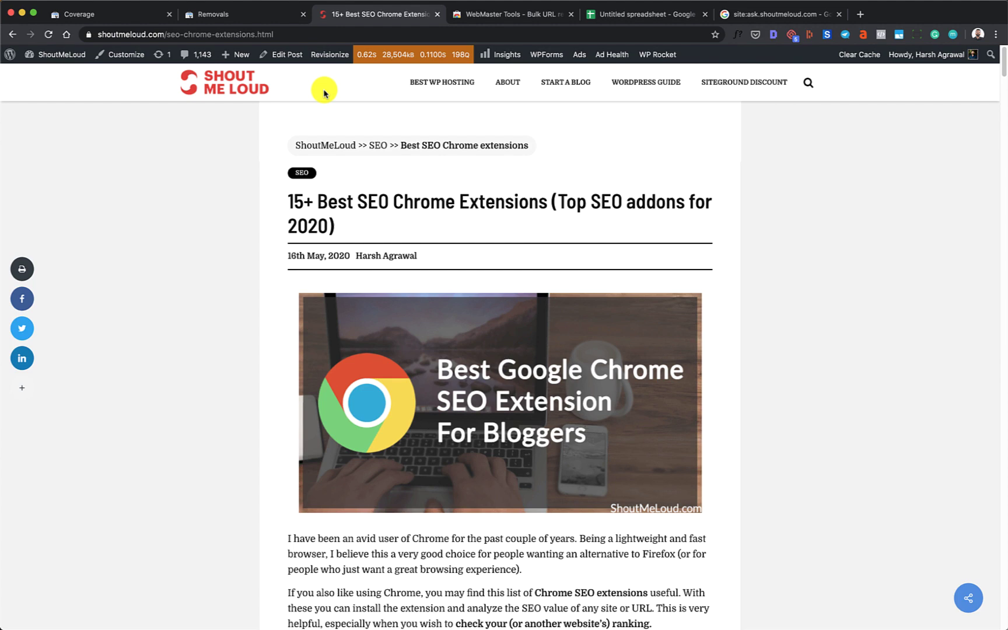
Switch to the site:ask.shoutmeloud.com Google search results tab
{"action": "left_click", "coordinate": [727, 13]}
{"action": "scroll", "coordinate": [326, 300], "scroll_direction": "up", "scroll_amount": 5}
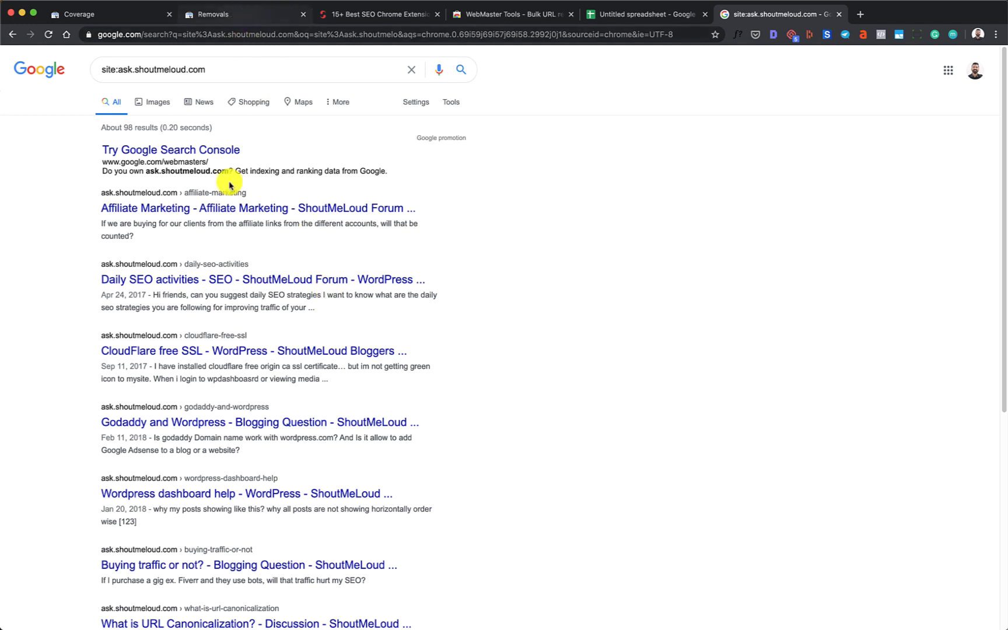
{"action": "left_click", "coordinate": [221, 14]}
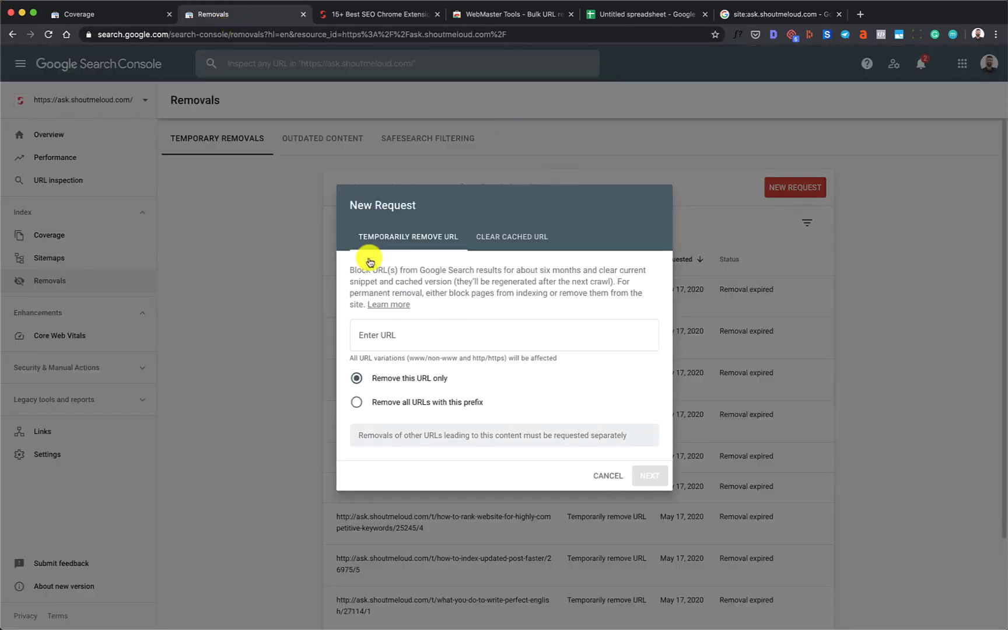
{"action": "key", "text": "Escape"}
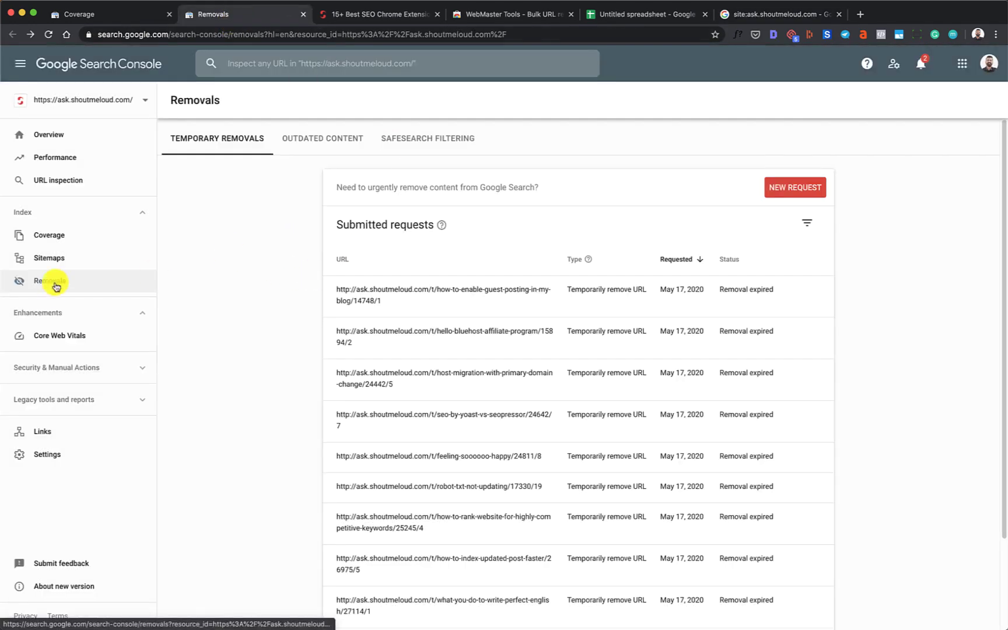
{"action": "left_click", "coordinate": [779, 186]}
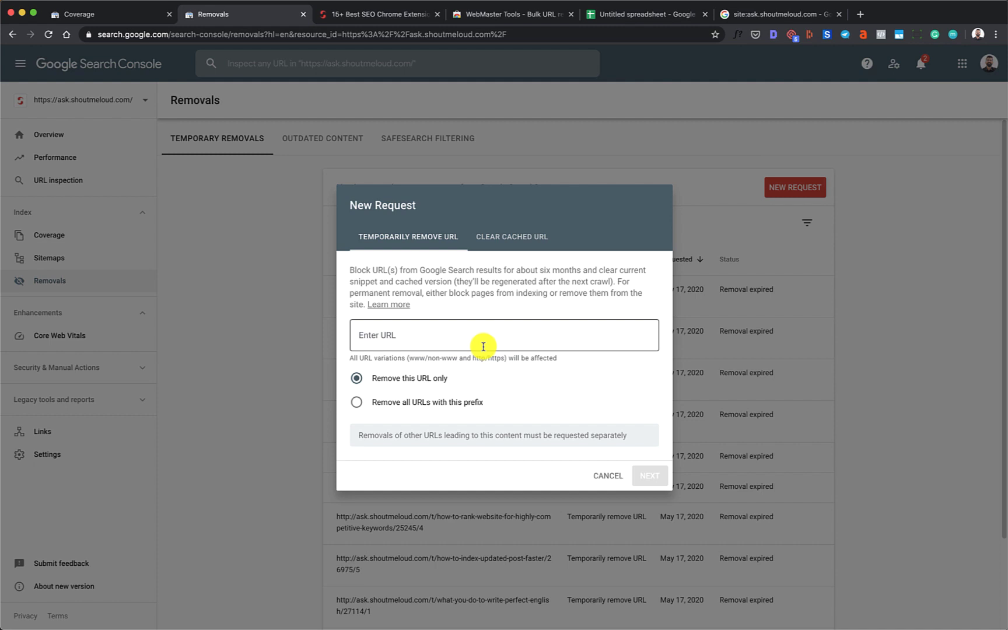
Review the WebMaster Tools - Bulk URL removal extension page, then return to the site:ask.shoutmeloud.com results
{"action": "left_click", "coordinate": [483, 14]}
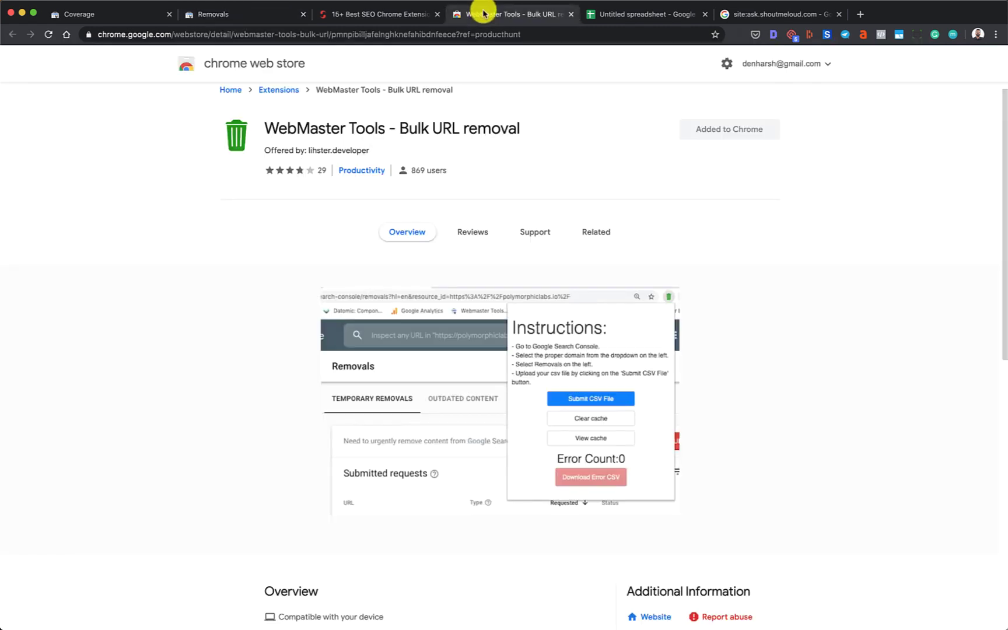
{"action": "scroll", "coordinate": [459, 137], "scroll_direction": "up", "scroll_amount": 1}
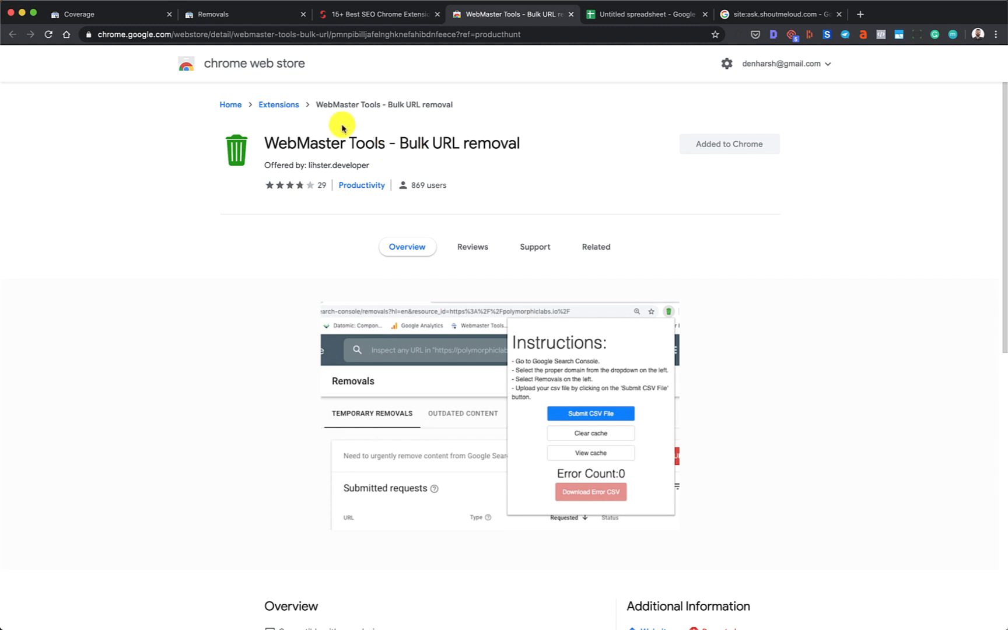
{"action": "left_click", "coordinate": [724, 13]}
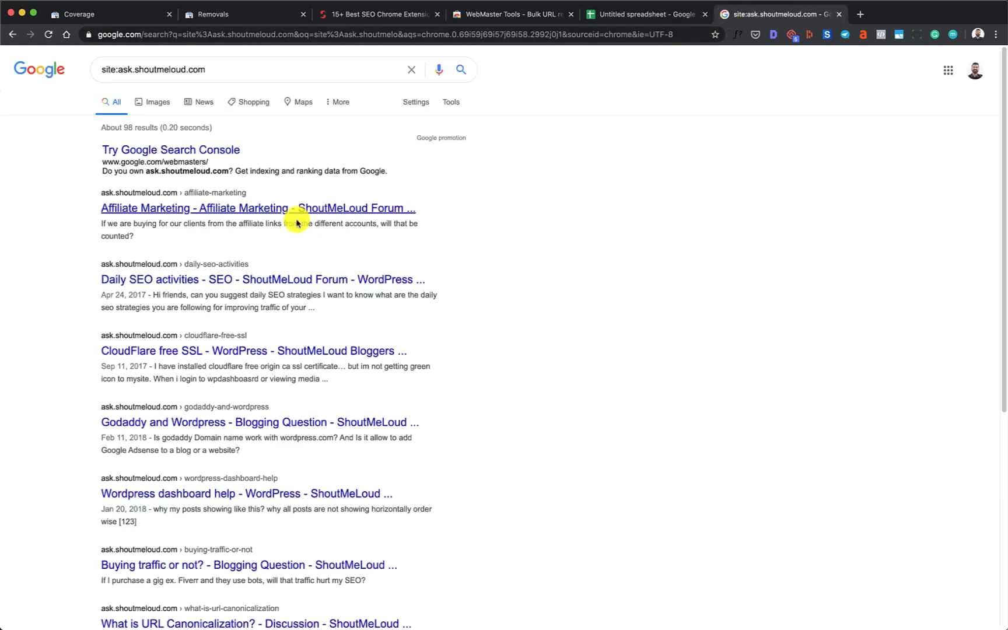
{"action": "scroll", "coordinate": [295, 223], "scroll_direction": "down", "scroll_amount": 5}
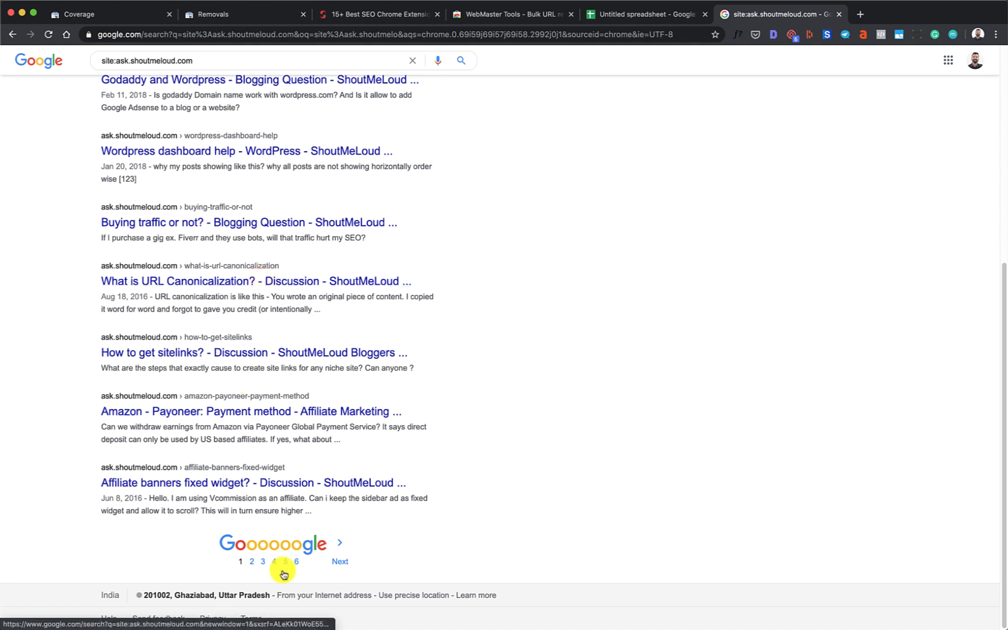
Export the valid 'Indexed, not submitted in sitemap' URLs from the Coverage report as a CSV
{"action": "left_click", "coordinate": [110, 14]}
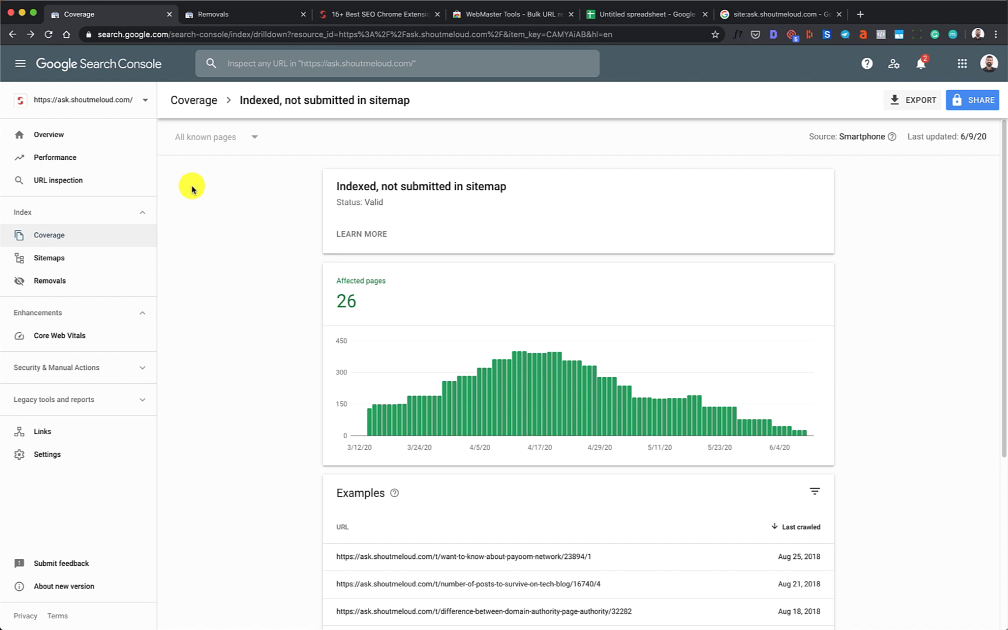
{"action": "left_click", "coordinate": [51, 236]}
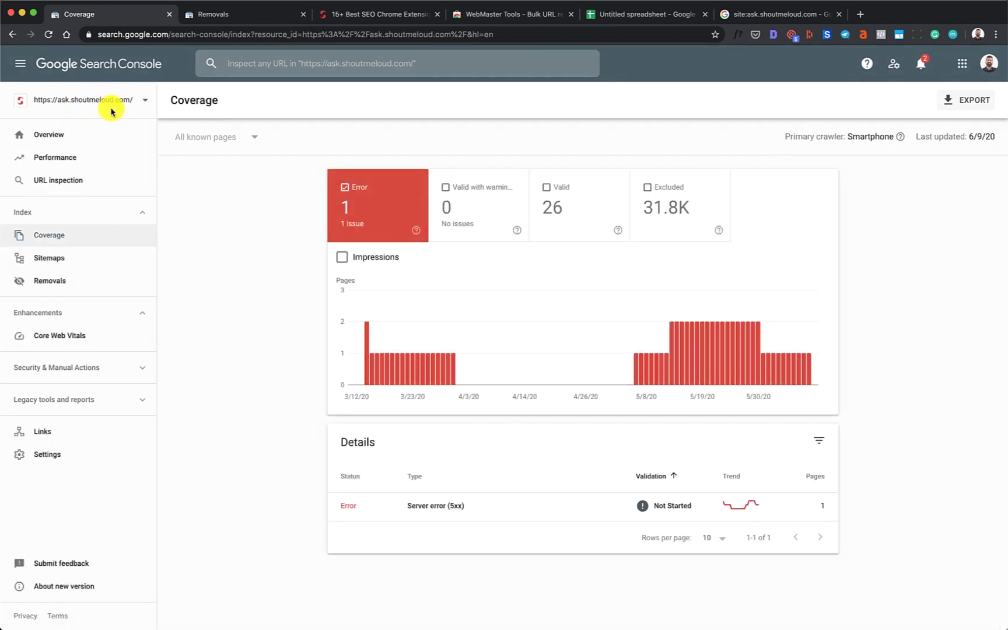
{"action": "left_click", "coordinate": [55, 237]}
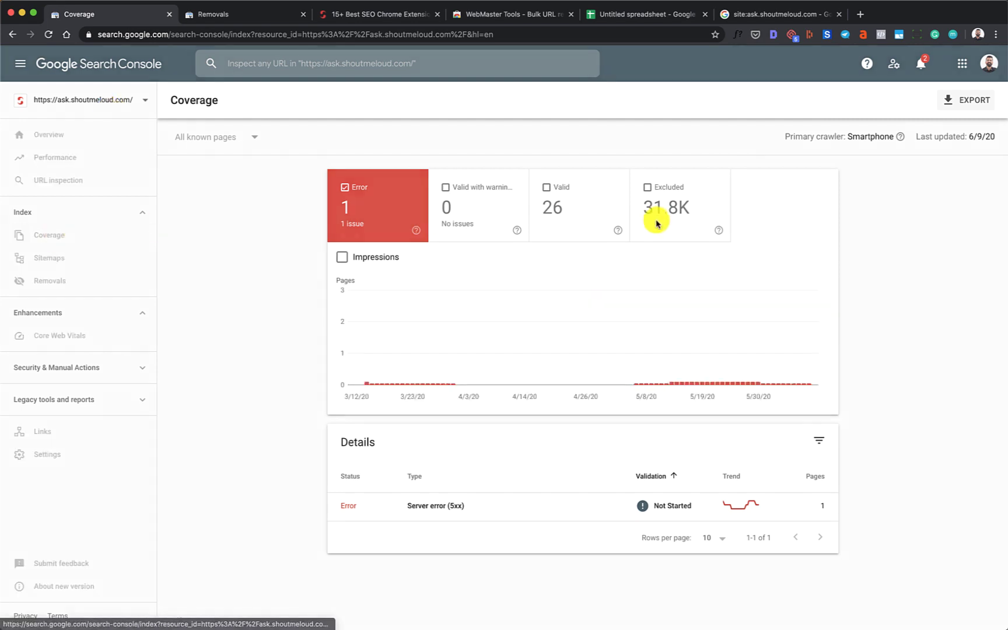
{"action": "left_click", "coordinate": [552, 204]}
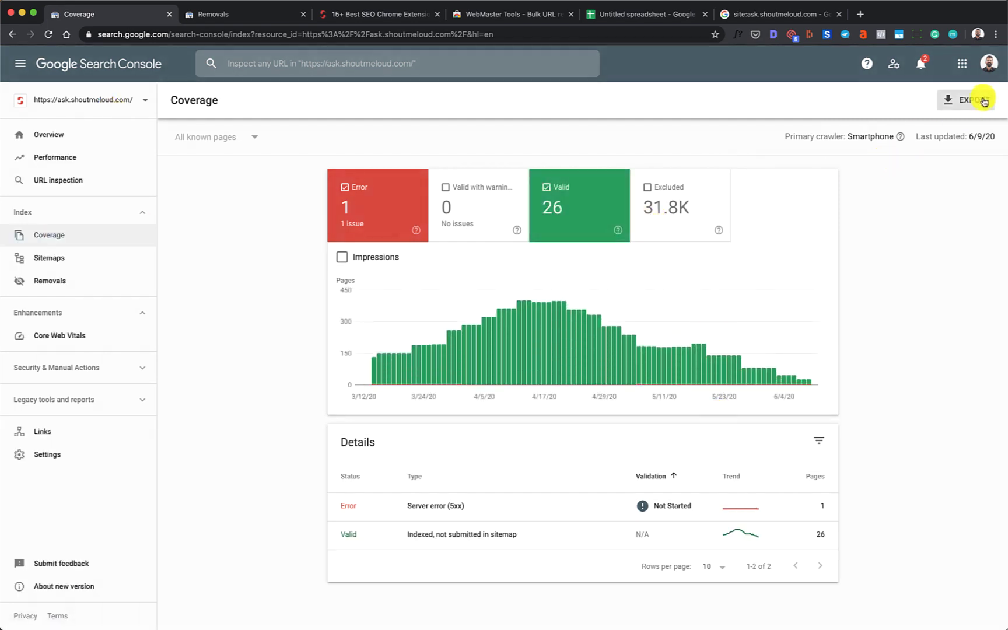
{"action": "left_click", "coordinate": [479, 535]}
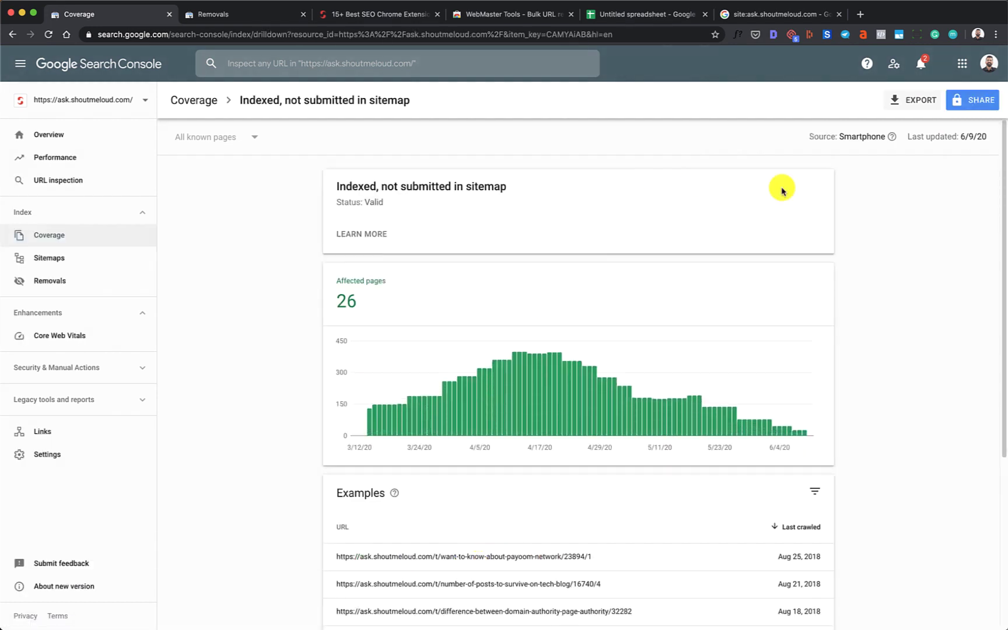
{"action": "scroll", "coordinate": [792, 354], "scroll_direction": "down", "scroll_amount": 5}
{"action": "left_click", "coordinate": [914, 103]}
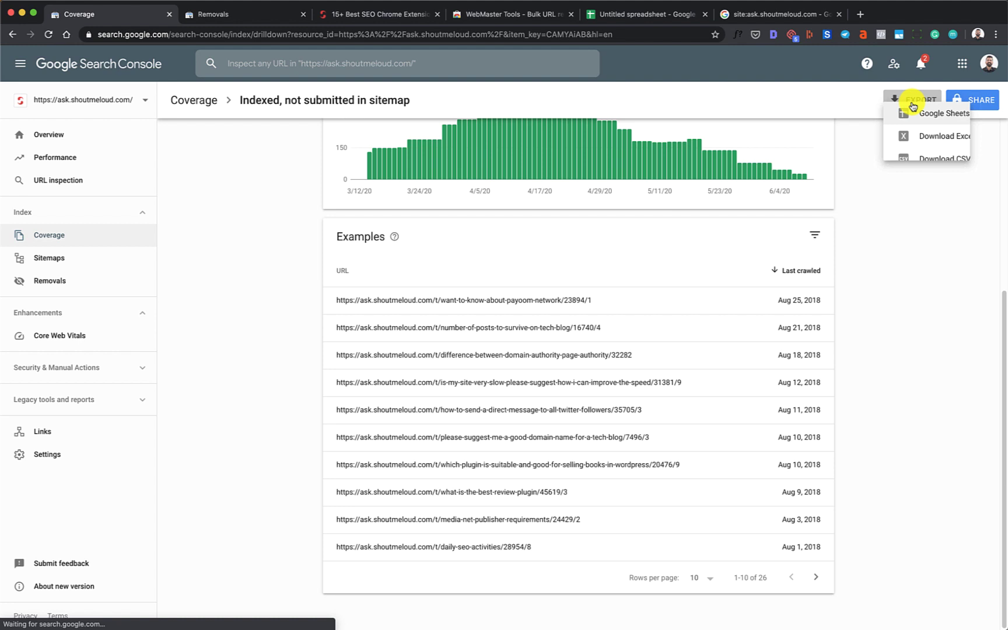
{"action": "left_click", "coordinate": [943, 179]}
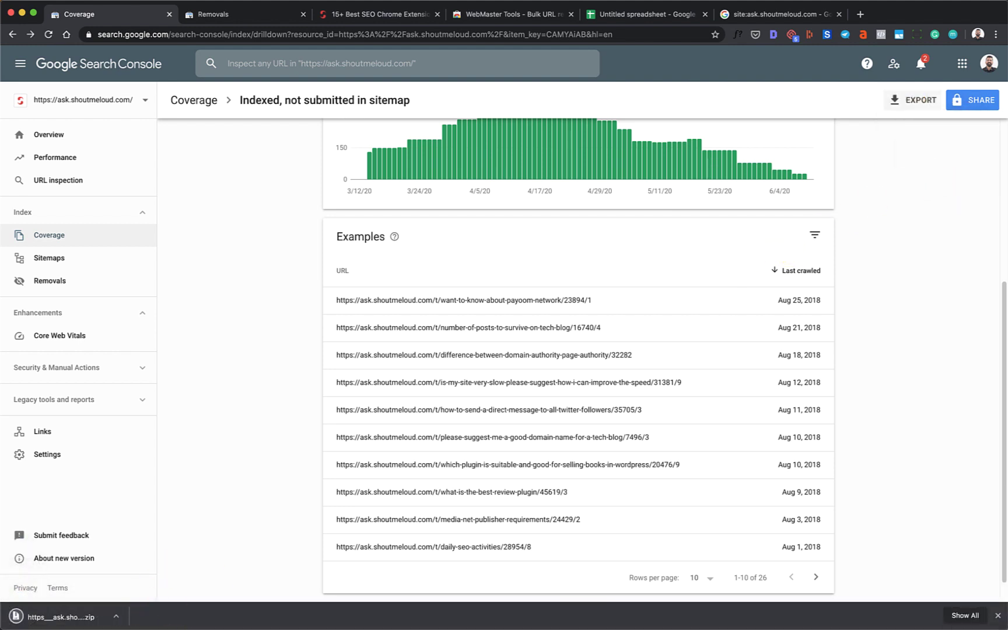
Import Table.csv into the Google Sheets spreadsheet, replacing the current sheet
{"action": "left_click", "coordinate": [648, 17]}
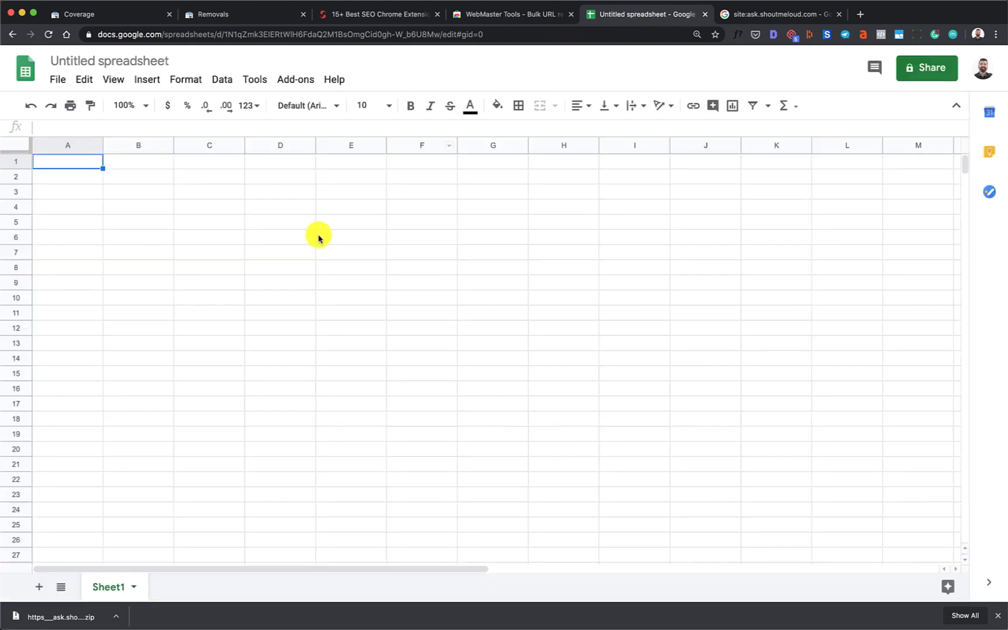
{"action": "left_click", "coordinate": [58, 80]}
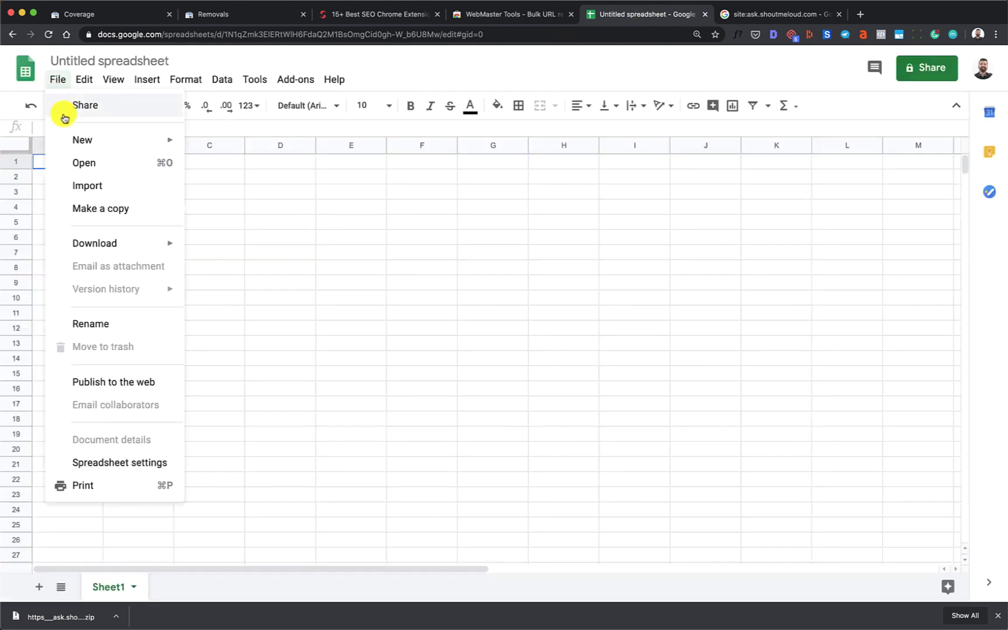
{"action": "mouse_move", "coordinate": [82, 139]}
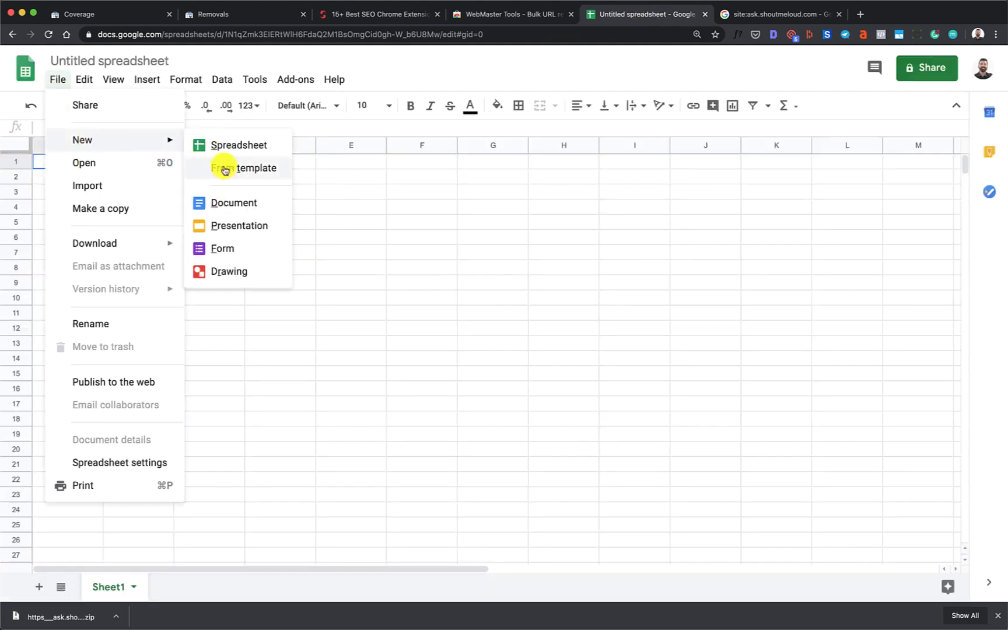
{"action": "left_click", "coordinate": [135, 185]}
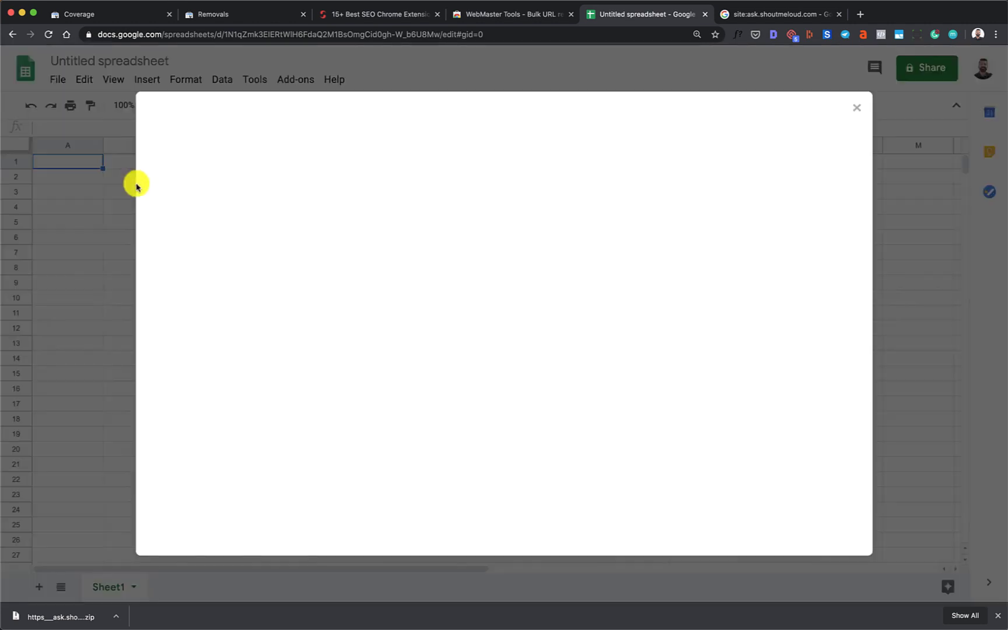
{"action": "left_click", "coordinate": [395, 148]}
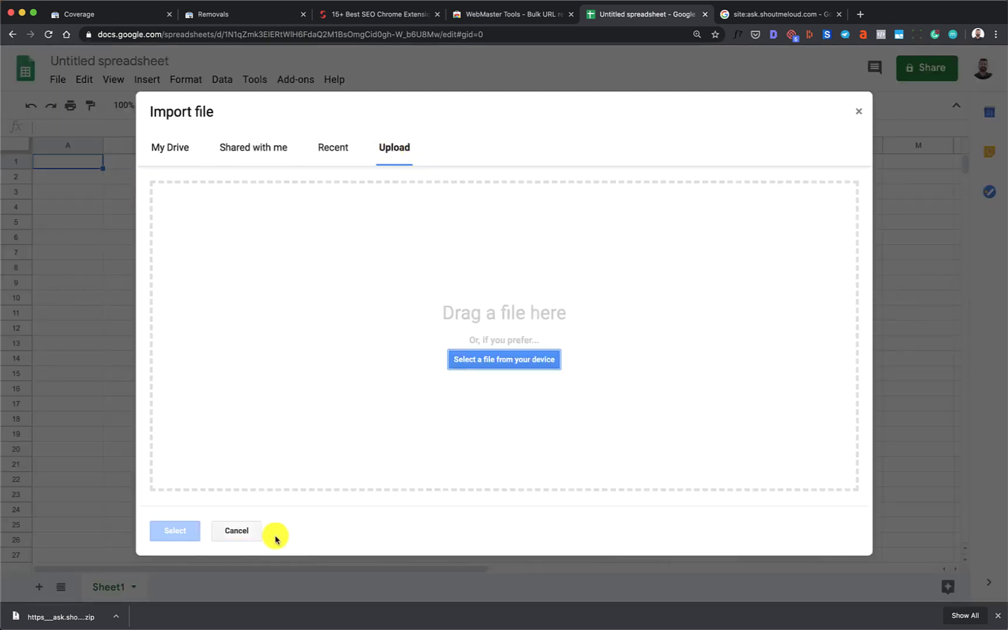
{"action": "left_click", "coordinate": [504, 358]}
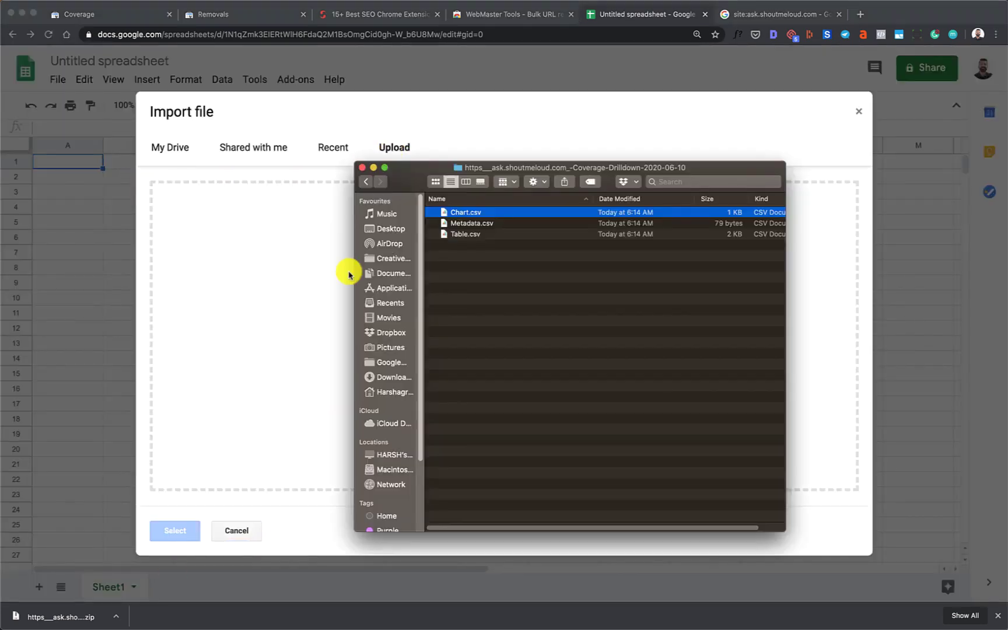
{"action": "double_click", "coordinate": [468, 238]}
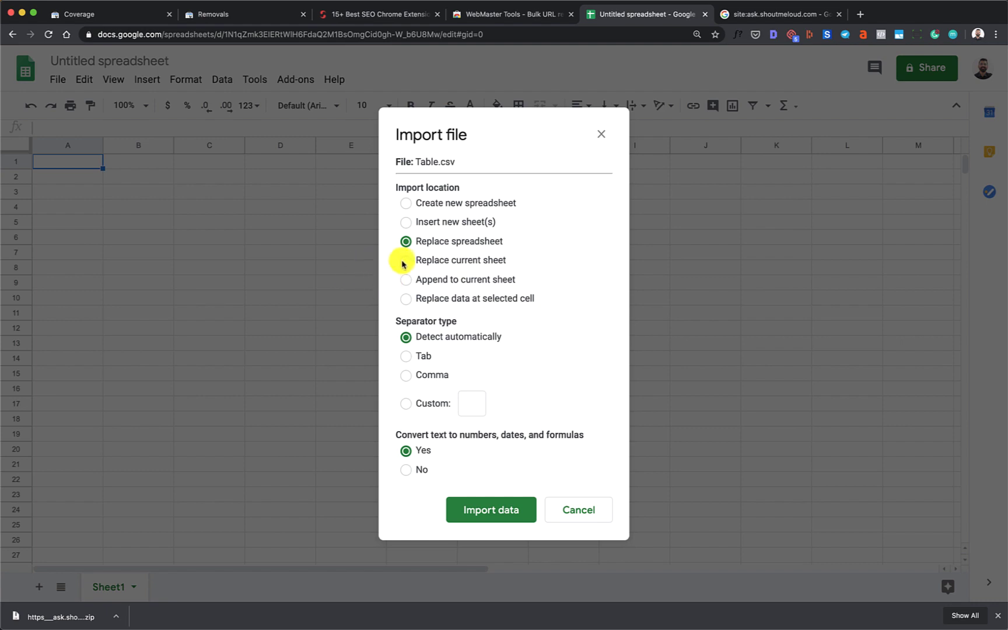
{"action": "left_click", "coordinate": [407, 260]}
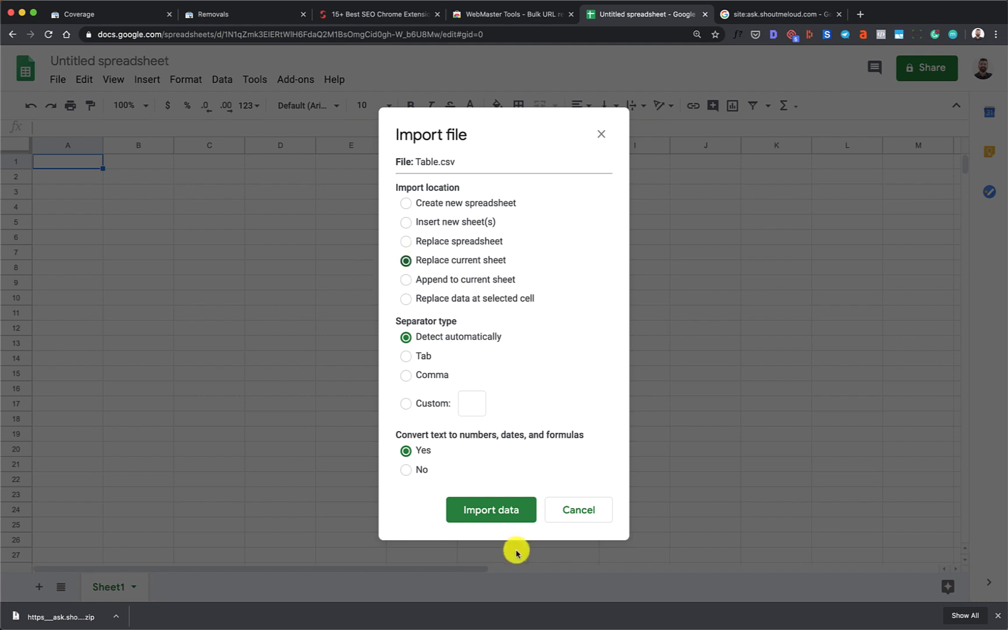
{"action": "left_click", "coordinate": [499, 511]}
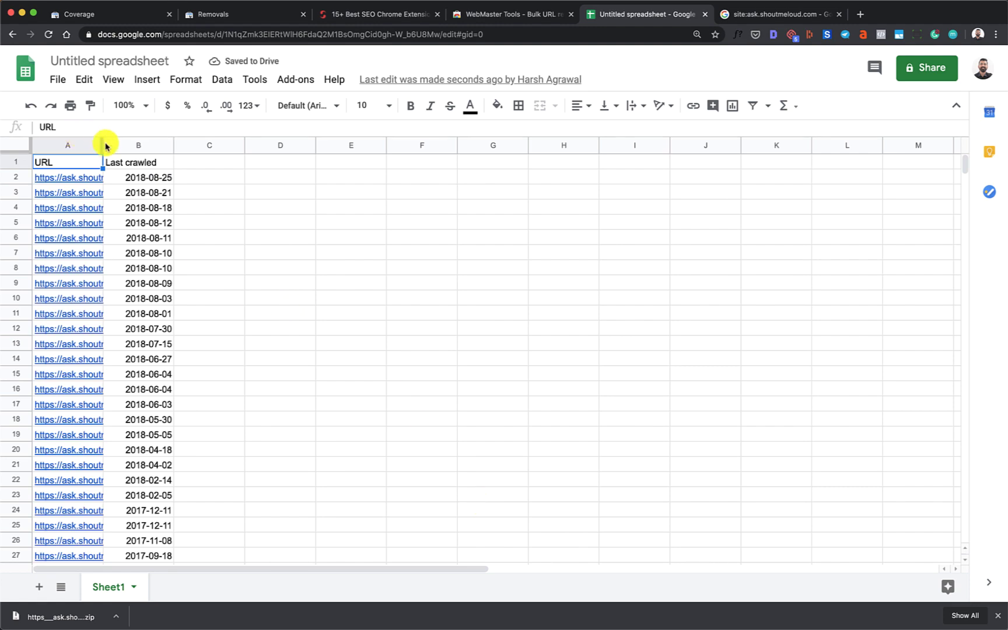
Delete the Last crawled column and widen column A to show the full URLs
{"action": "left_click_drag", "start_coordinate": [103, 145], "coordinate": [182, 146]}
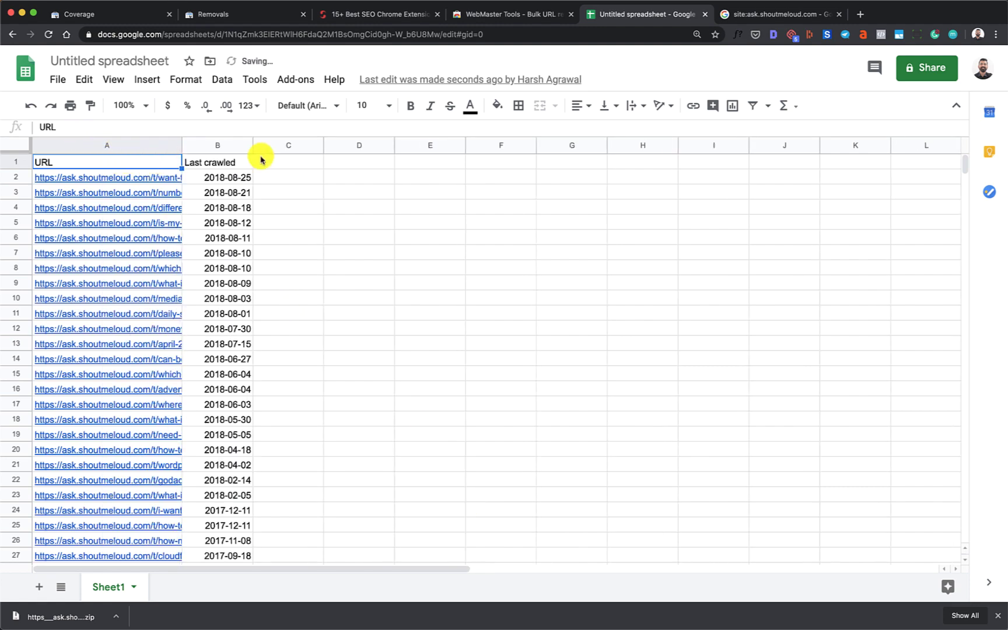
{"action": "left_click", "coordinate": [220, 145]}
{"action": "right_click", "coordinate": [219, 146]}
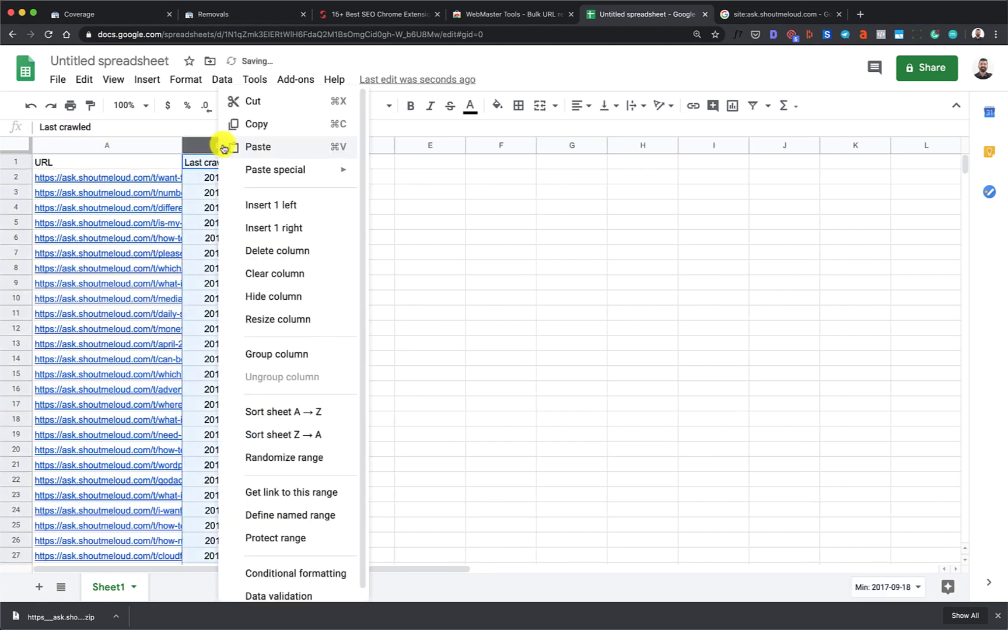
{"action": "left_click", "coordinate": [287, 250]}
{"action": "left_click_drag", "start_coordinate": [182, 145], "coordinate": [282, 144]}
Download the URL-only sheet as a comma-separated values file and return to Search Console Removals
{"action": "left_click", "coordinate": [58, 80]}
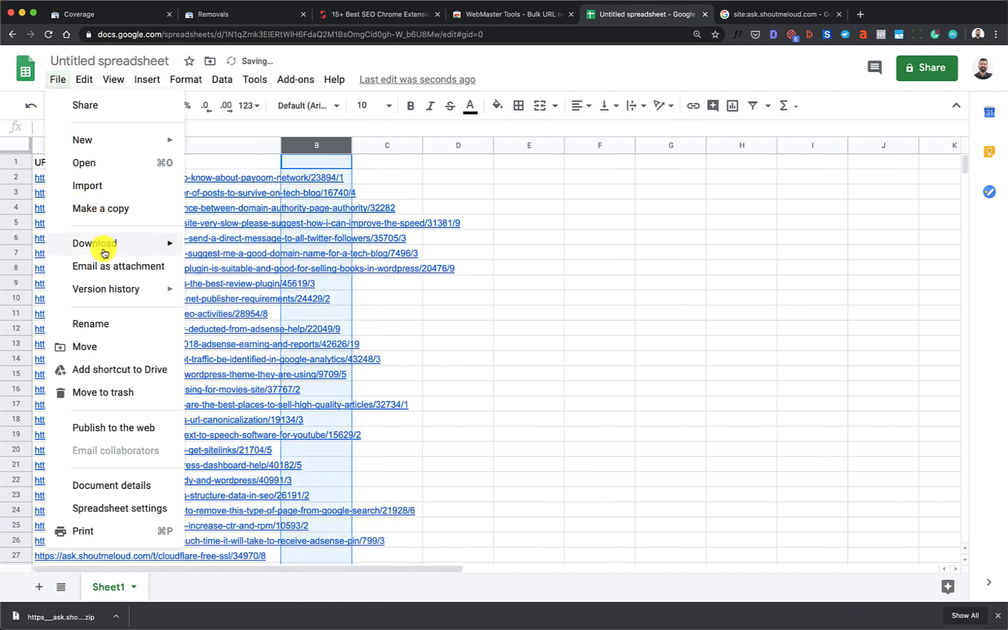
{"action": "mouse_move", "coordinate": [95, 243]}
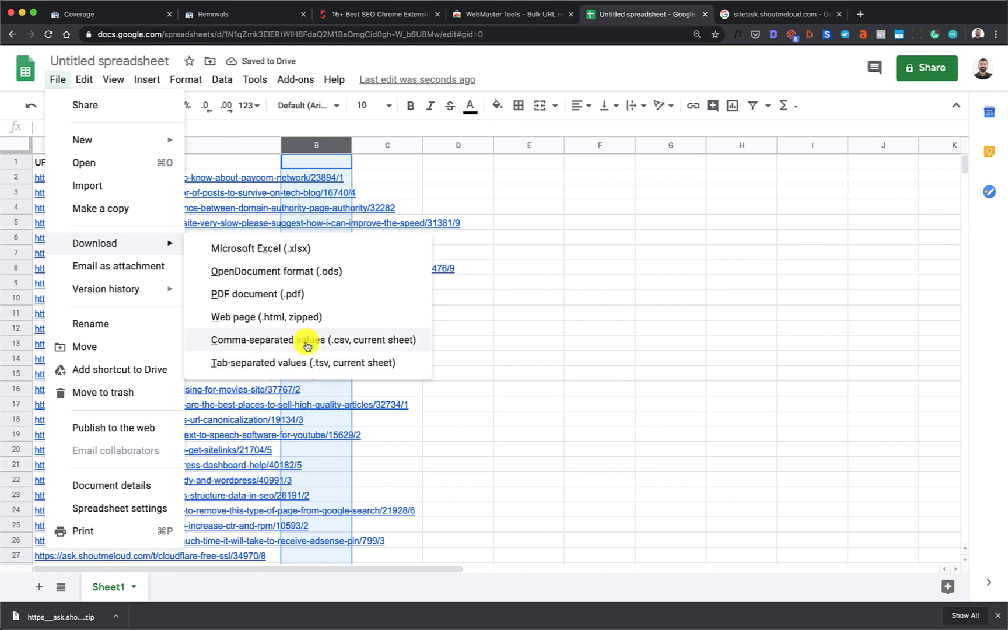
{"action": "left_click", "coordinate": [307, 345]}
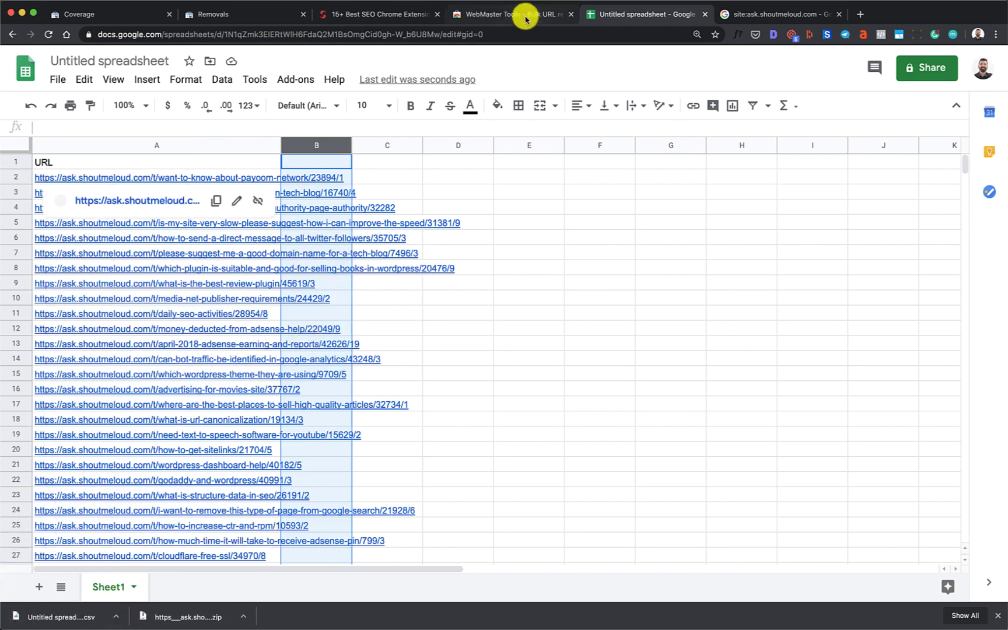
{"action": "left_click", "coordinate": [272, 14]}
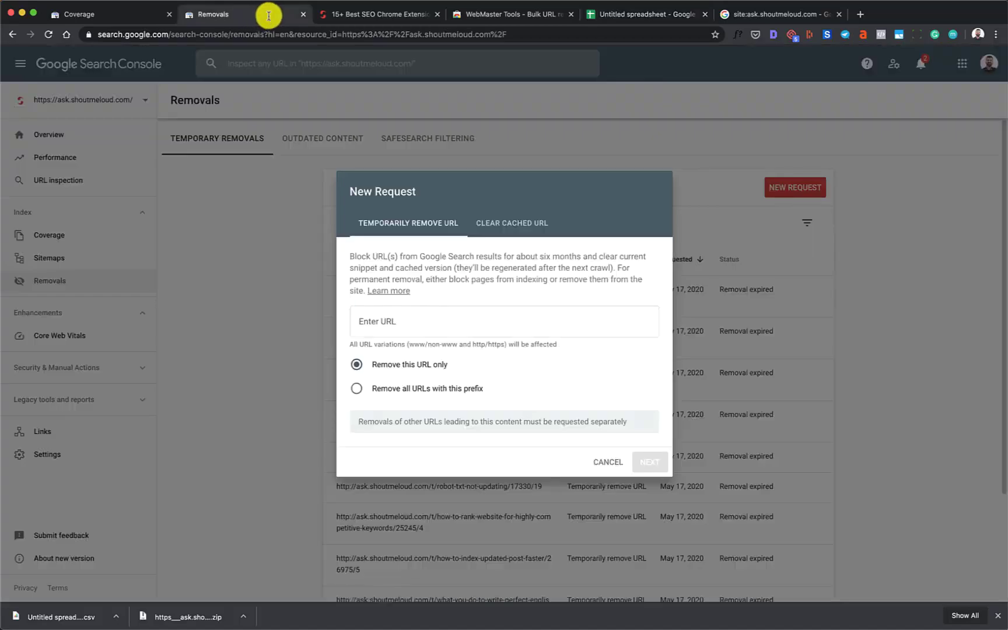
Submit the cleaned URL CSV through the bulk URL removal extension instead of a single request
{"action": "left_click", "coordinate": [610, 462]}
{"action": "left_click", "coordinate": [995, 34]}
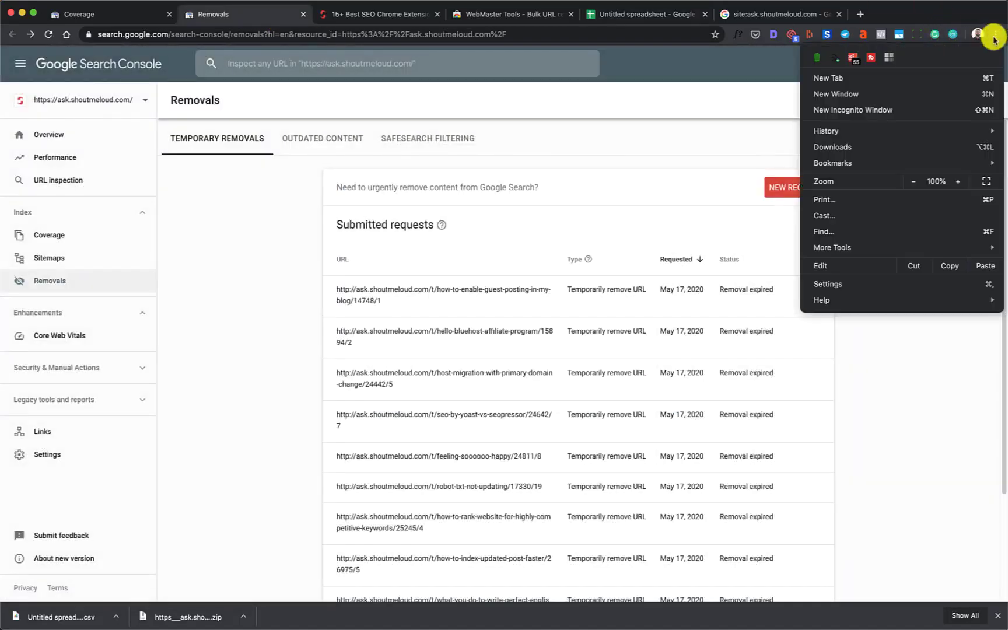
{"action": "left_click", "coordinate": [849, 56]}
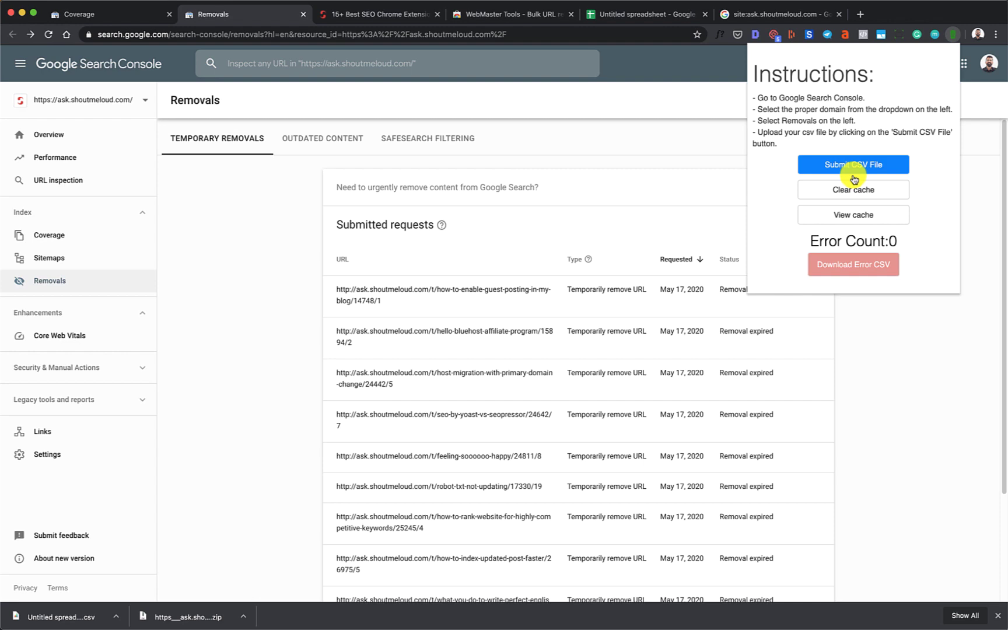
{"action": "left_click", "coordinate": [855, 167]}
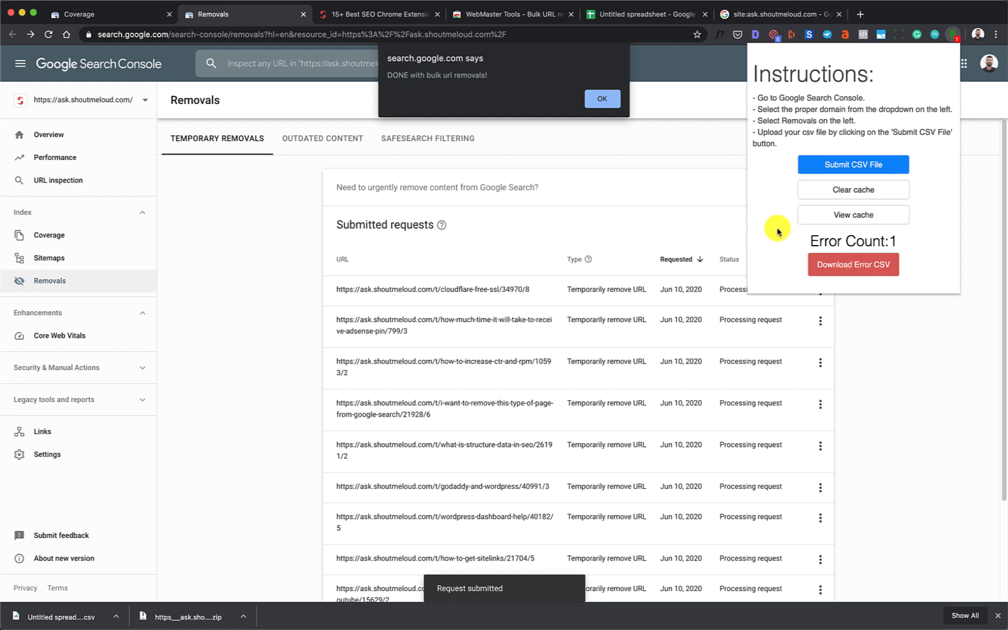
Dismiss the 'DONE with bulk url removals!' alert
{"action": "left_click", "coordinate": [602, 98]}
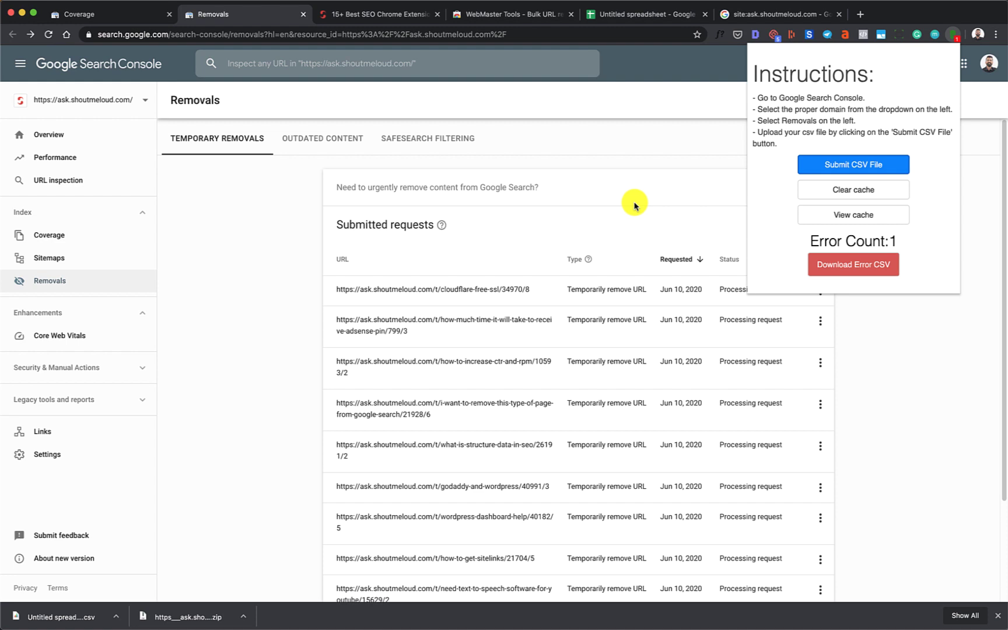
Bring the '15+ Best SEO Chrome Extensions' article tab to the front
{"action": "left_click", "coordinate": [361, 14]}
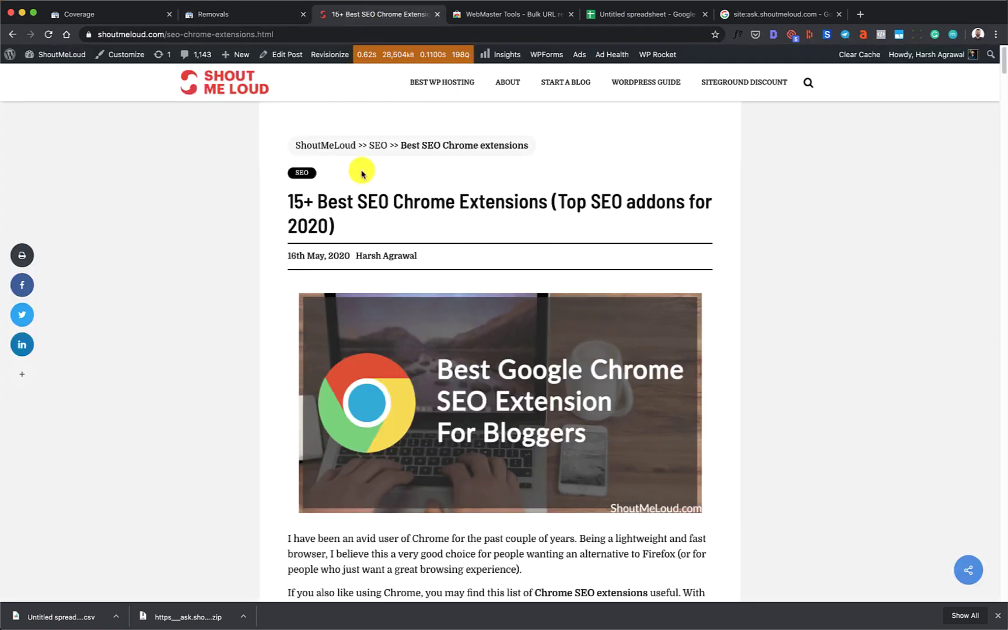